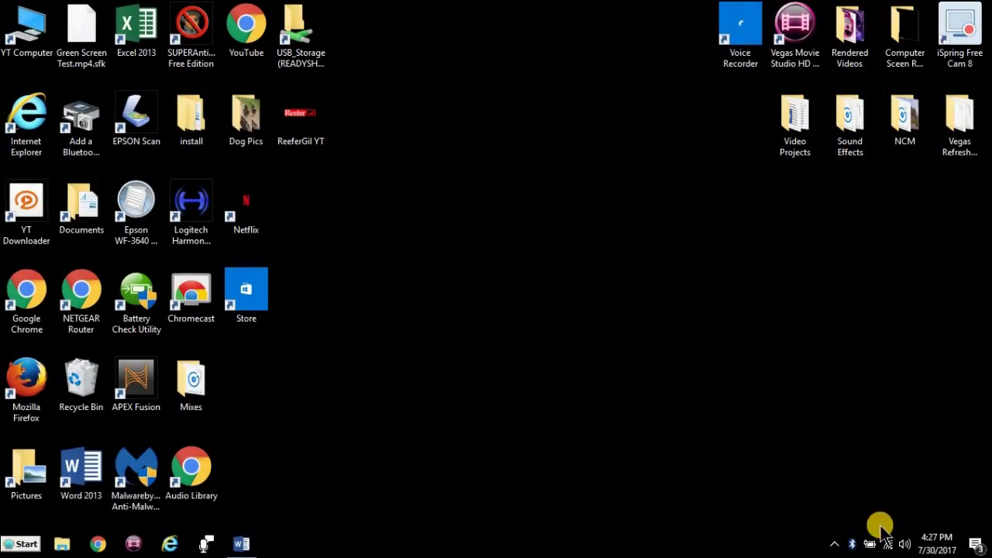
# - Join the open Apex Setup_7111 Wi-Fi network from the taskbar, then launch Chrome
pyautogui.click(889, 546)
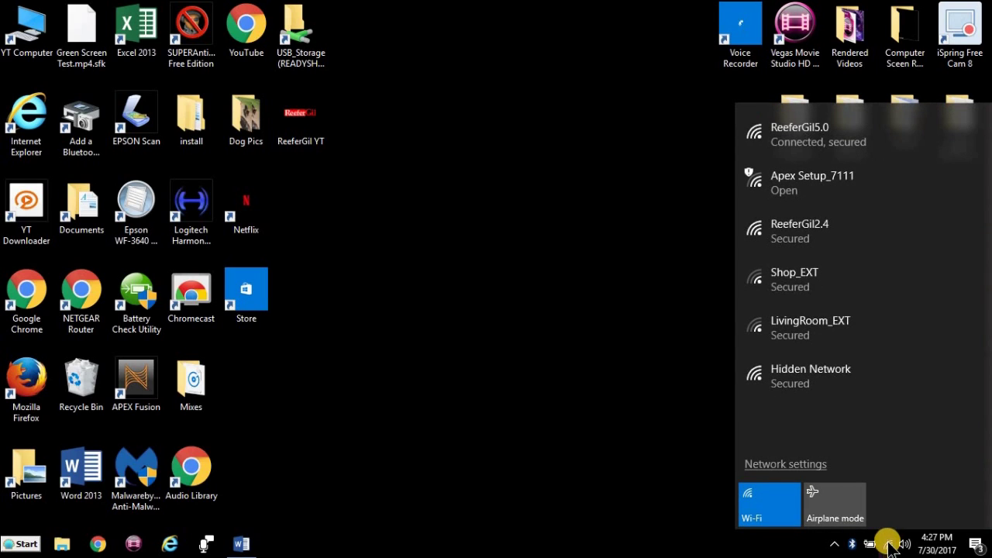
pyautogui.click(791, 193)
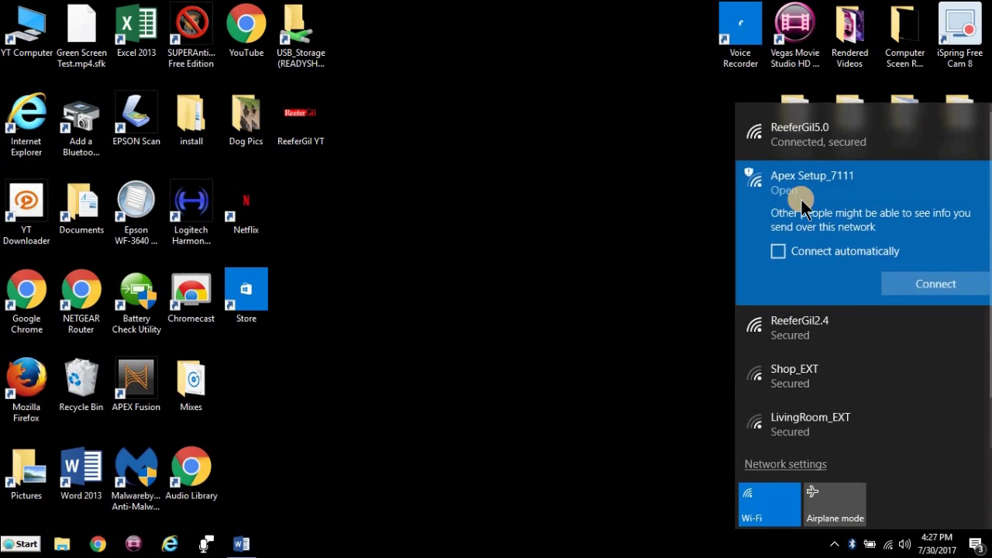
pyautogui.click(917, 277)
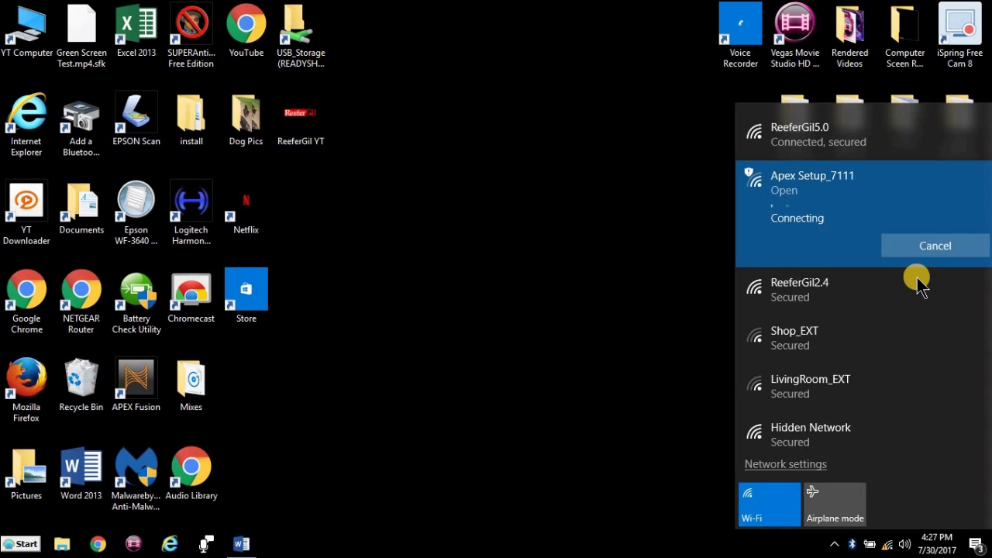
pyautogui.click(98, 544)
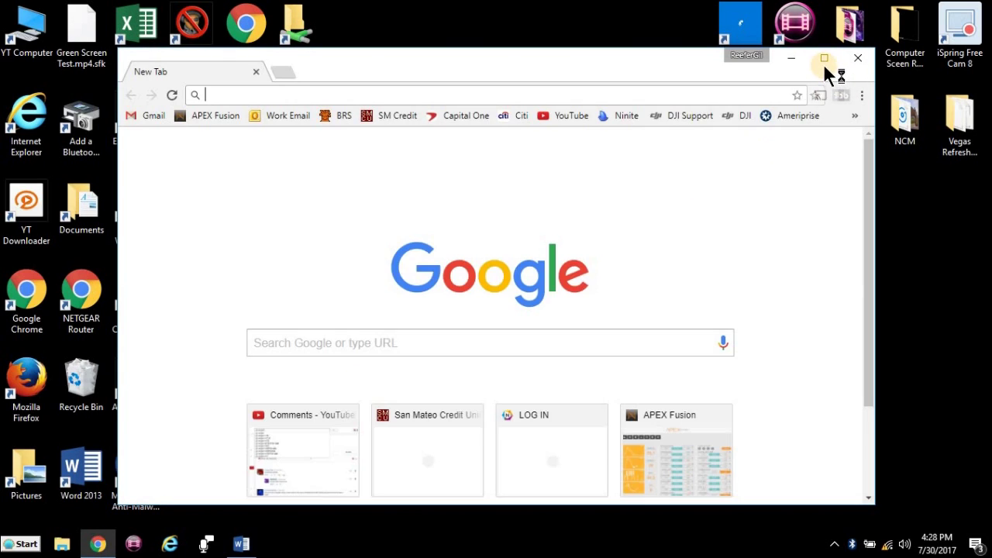
# - Try loading apex.local in maximized Chrome, then close Chrome after the no-Internet error
pyautogui.click(825, 62)
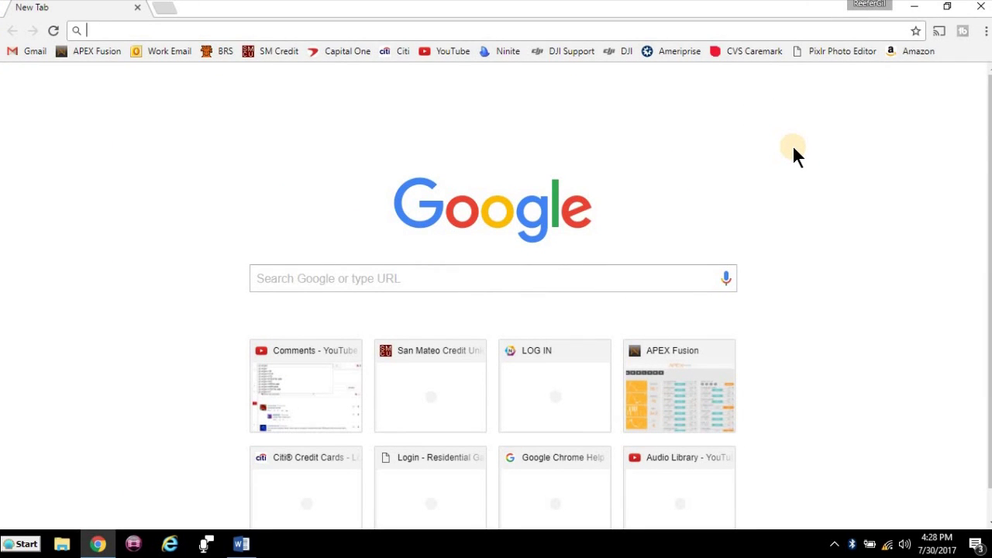
pyautogui.write('apex.')
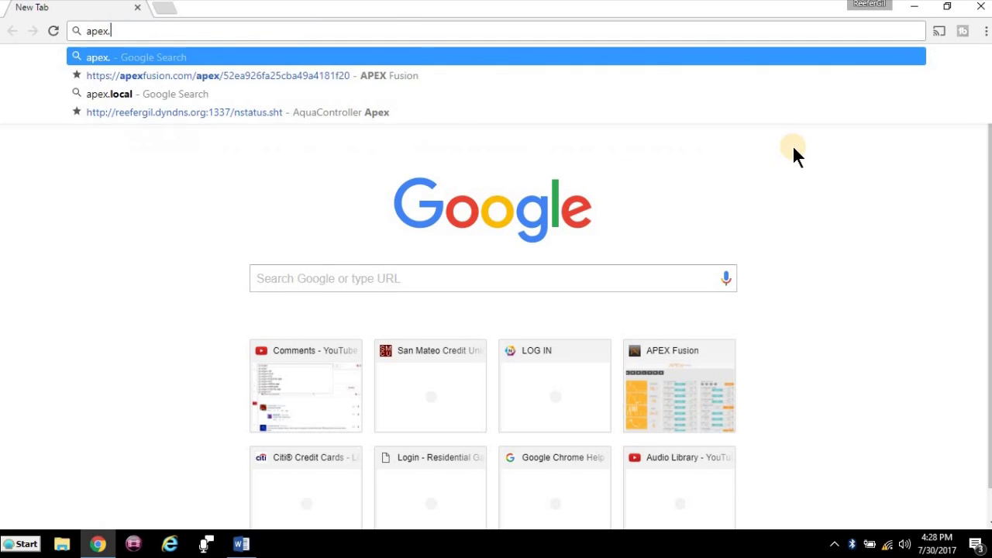
pyautogui.write('local')
pyautogui.press('Return')
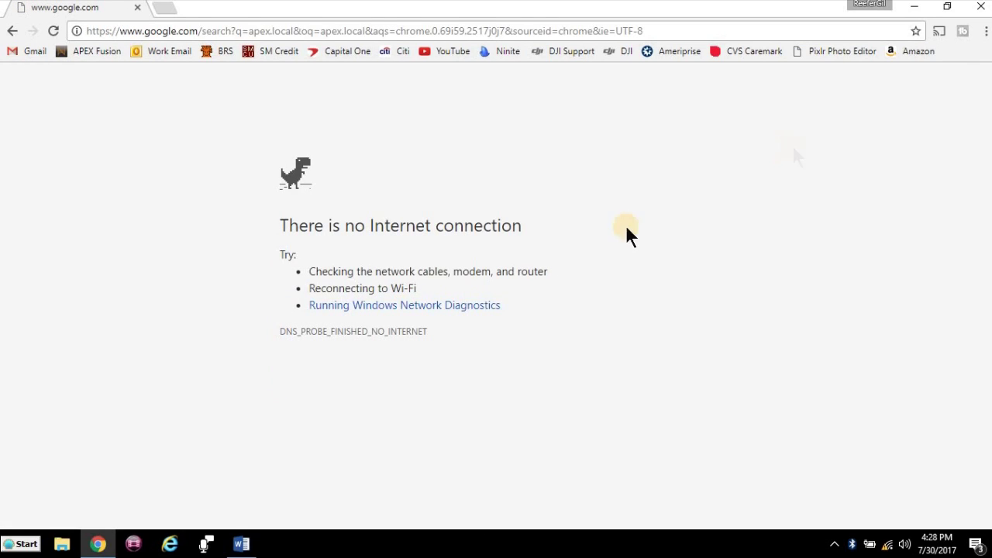
pyautogui.click(979, 11)
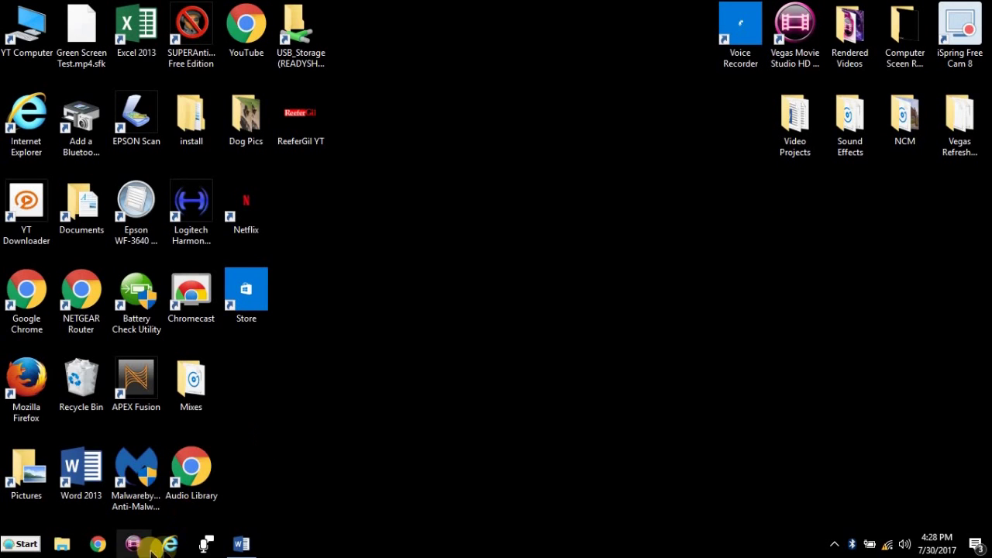
# - Load apex.local in a maximized Internet Explorer window to reach APEX Wi-Fi Configuration
pyautogui.click(169, 544)
pyautogui.click(749, 69)
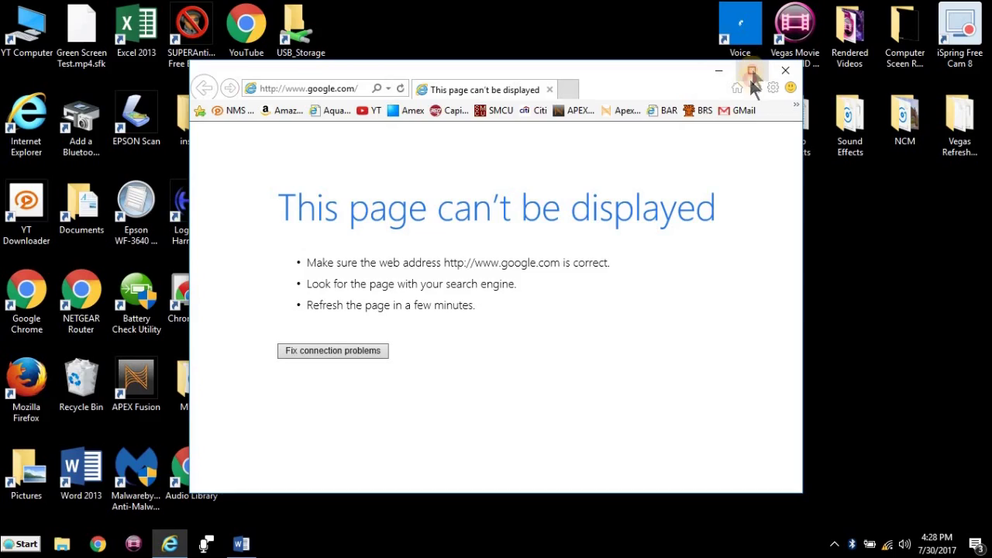
pyautogui.click(121, 25)
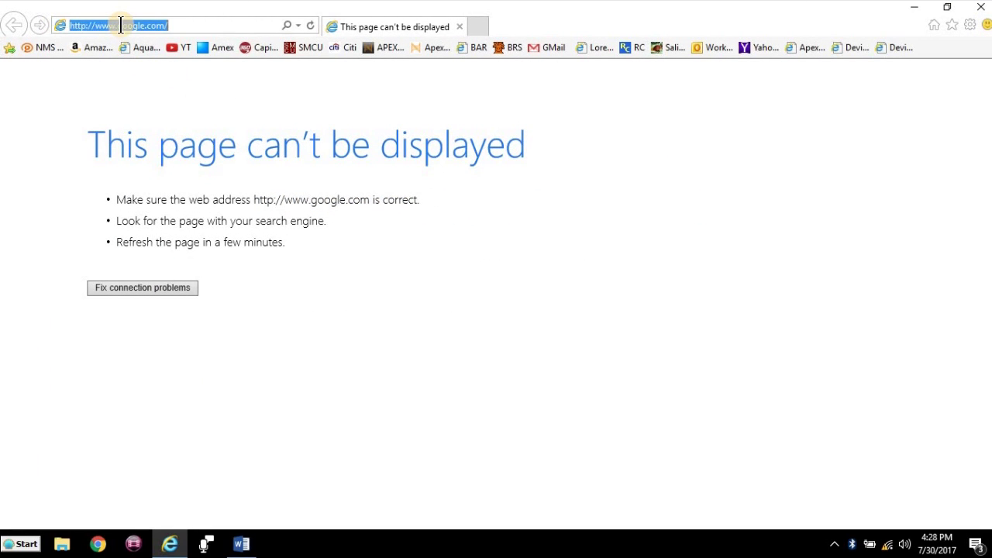
pyautogui.write('a')
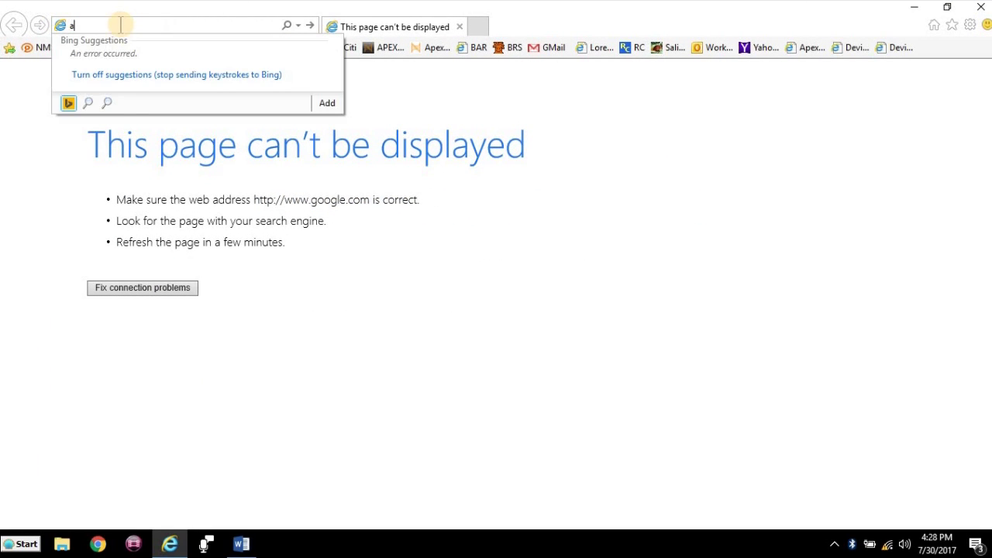
pyautogui.write('pex')
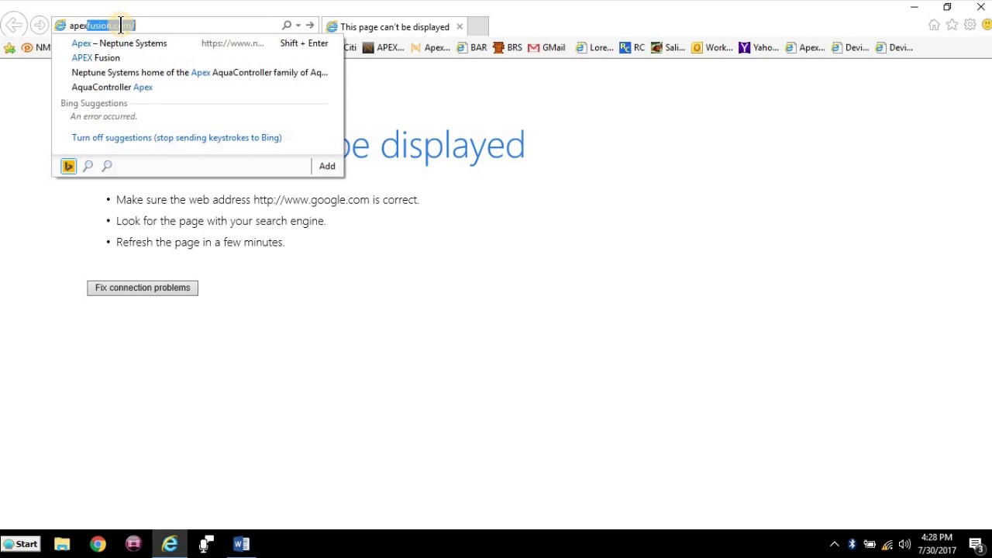
pyautogui.write('.local')
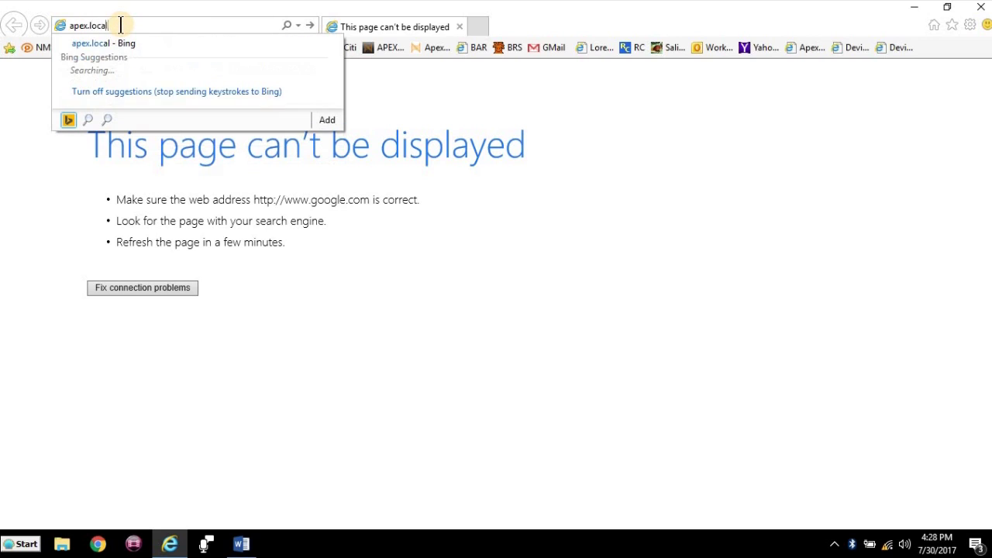
pyautogui.press('Return')
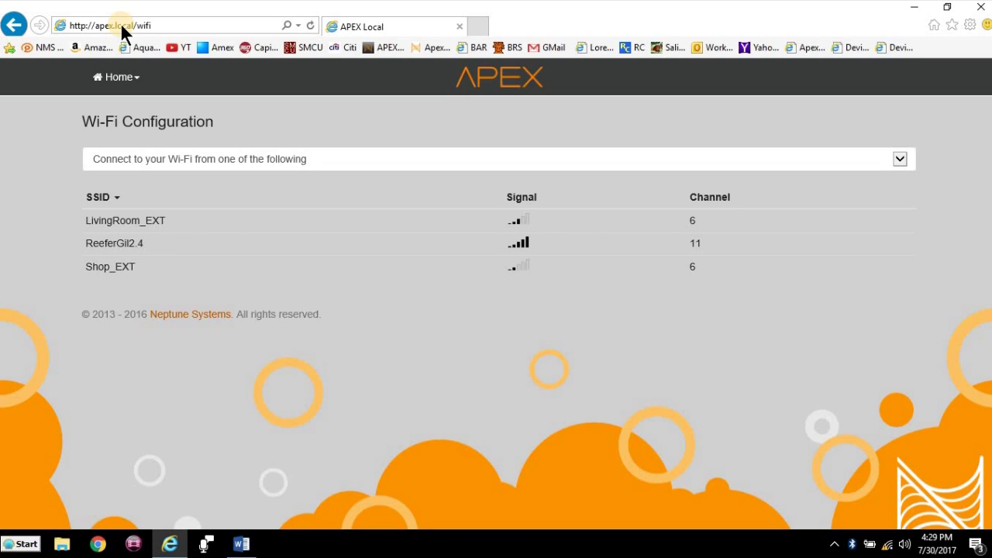
# - Connect the Apex to the ReeferGil2.4 network using its Wi-Fi password
pyautogui.click(143, 254)
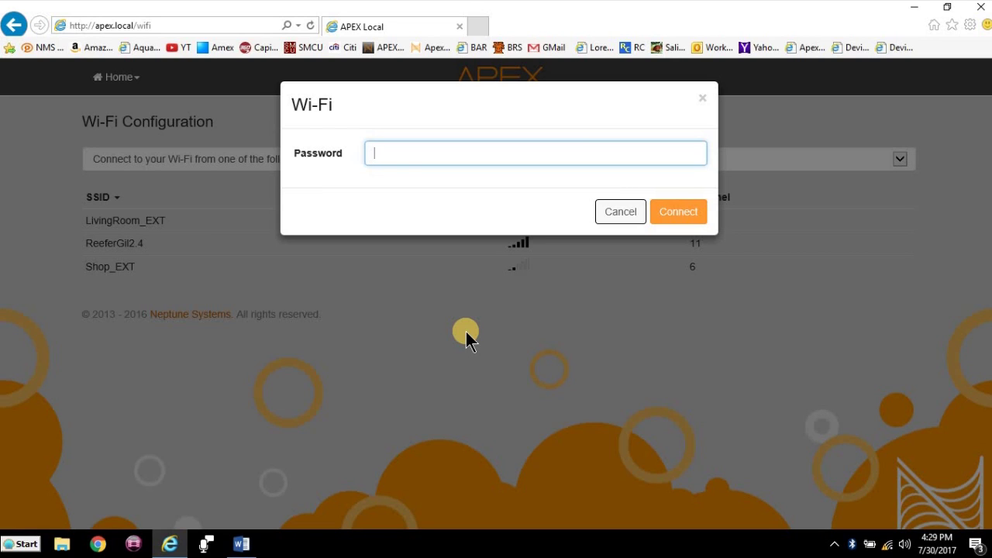
pyautogui.write('••••••••••')
pyautogui.click(686, 220)
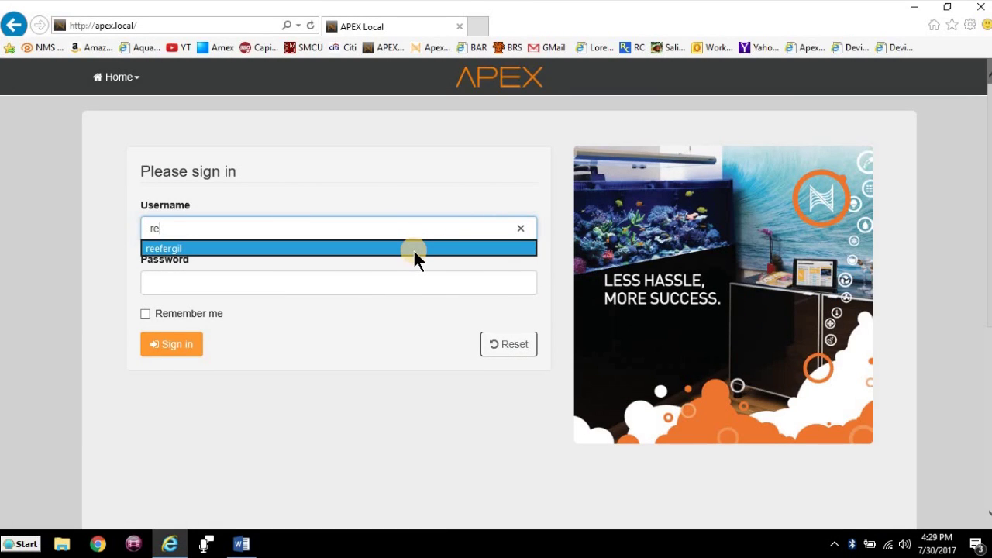
# - Attempt sign-in with the saved username suggestion and the account password
pyautogui.press('Return')
pyautogui.click(393, 288)
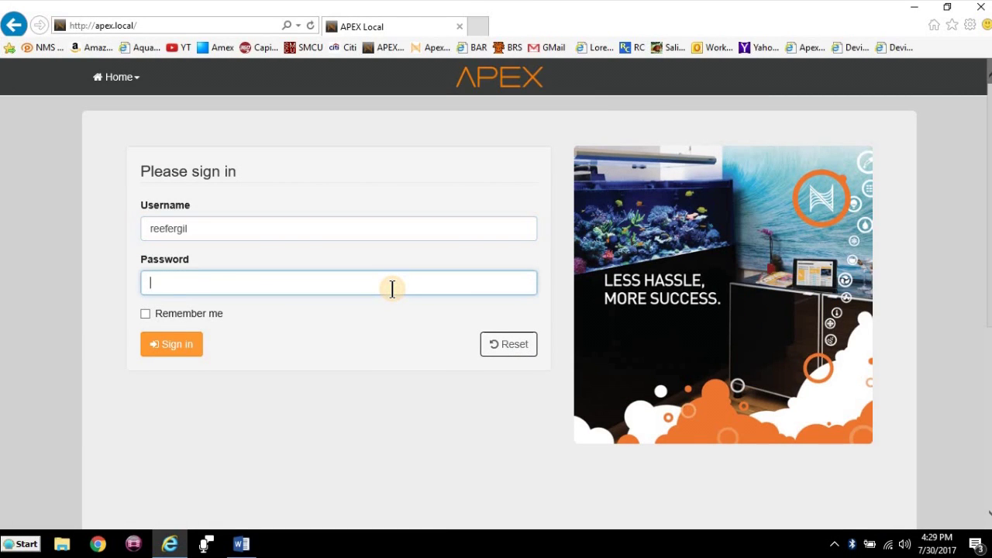
pyautogui.write('•••••••••')
pyautogui.click(162, 346)
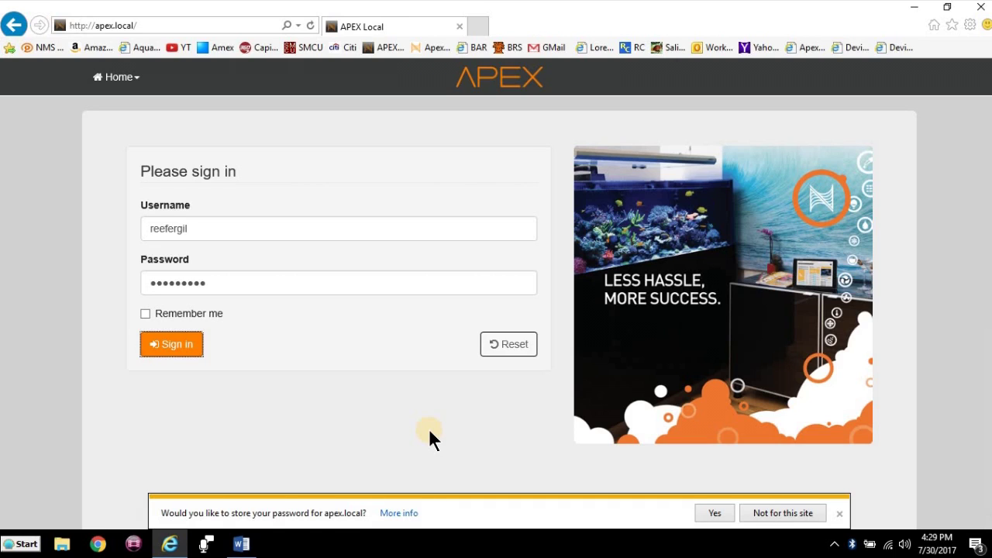
# - Re-enter username admin and its password, and sign in to open the dashboard
pyautogui.scroll(-1, 131, 248)
pyautogui.write('admin')
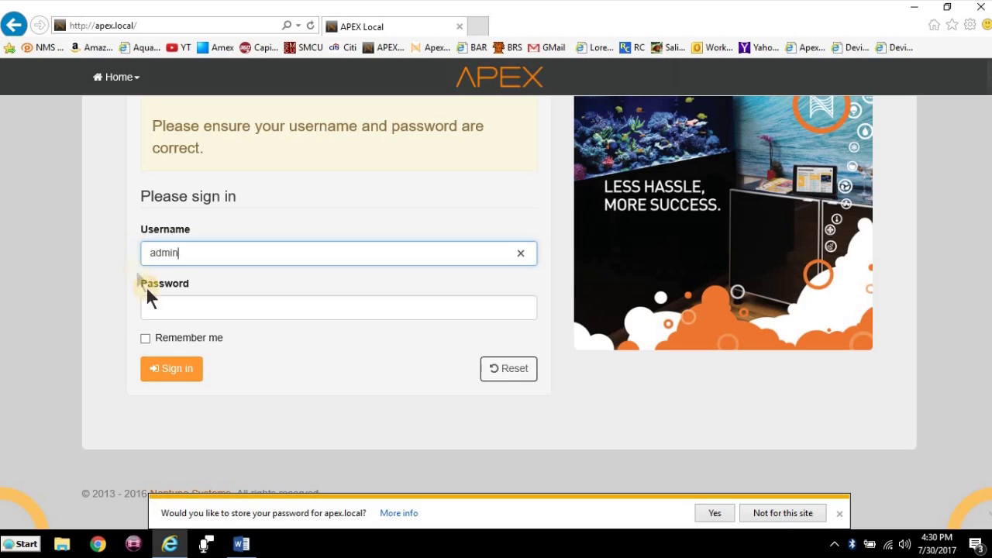
pyautogui.click(159, 304)
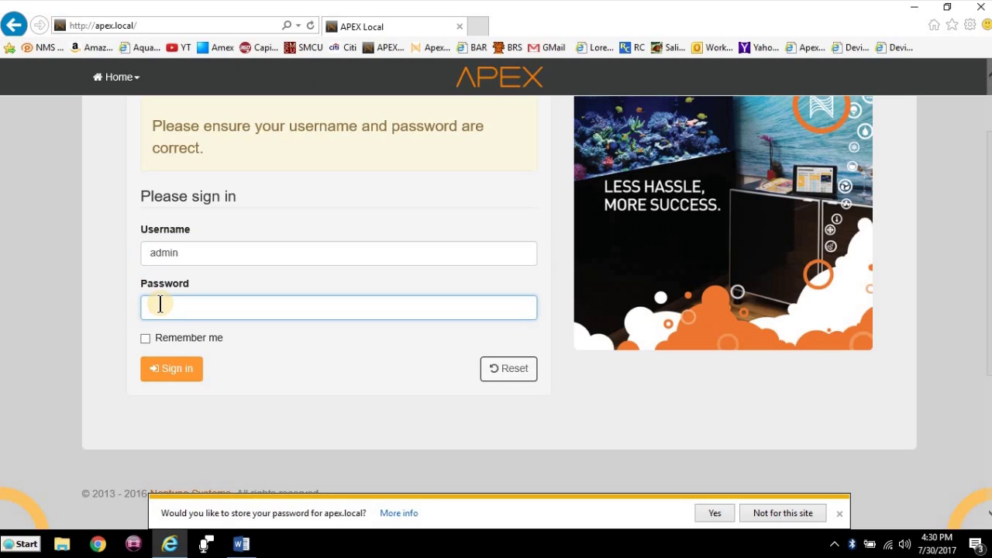
pyautogui.write('****')
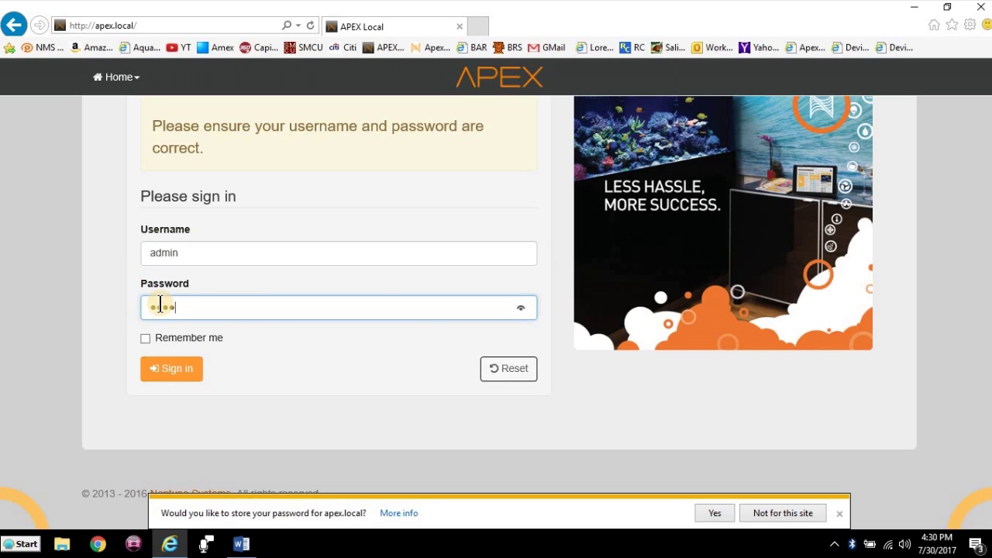
pyautogui.click(179, 379)
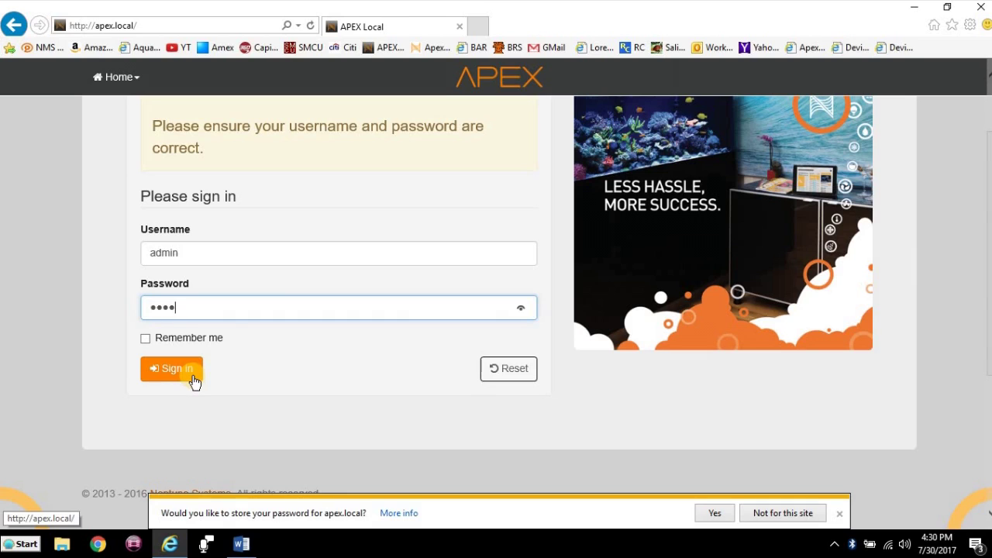
pyautogui.click(194, 380)
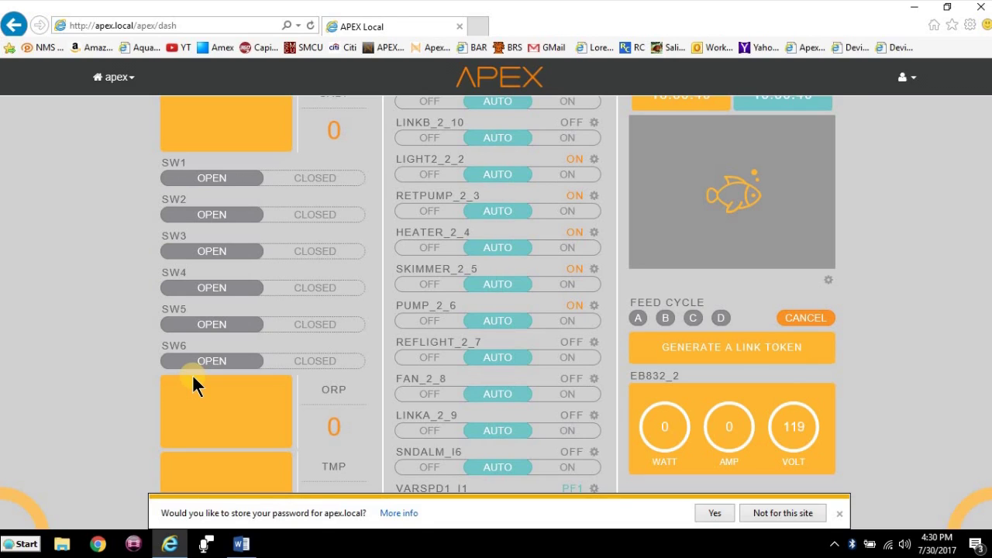
pyautogui.scroll(-3, 192, 375)
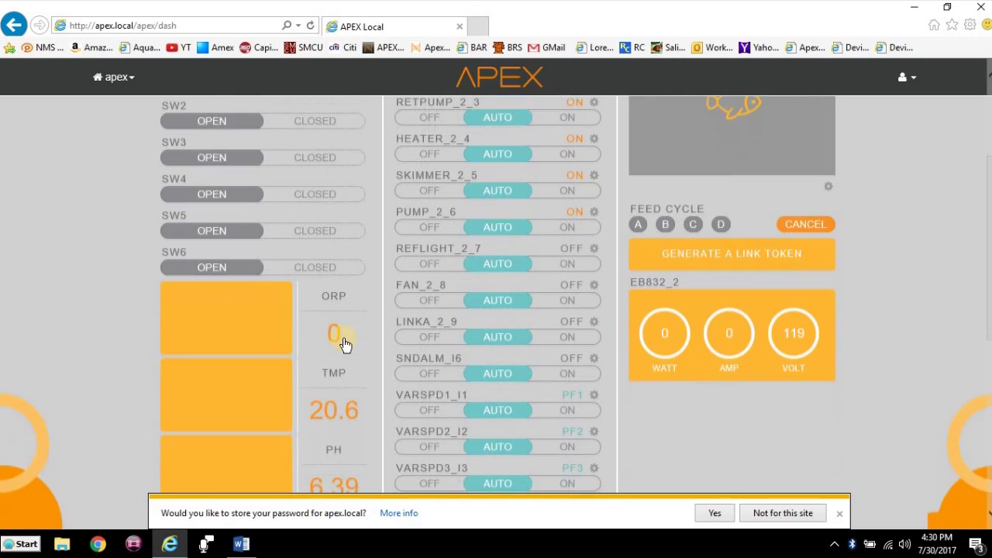
pyautogui.scroll(2, 343, 336)
pyautogui.scroll(3, 344, 339)
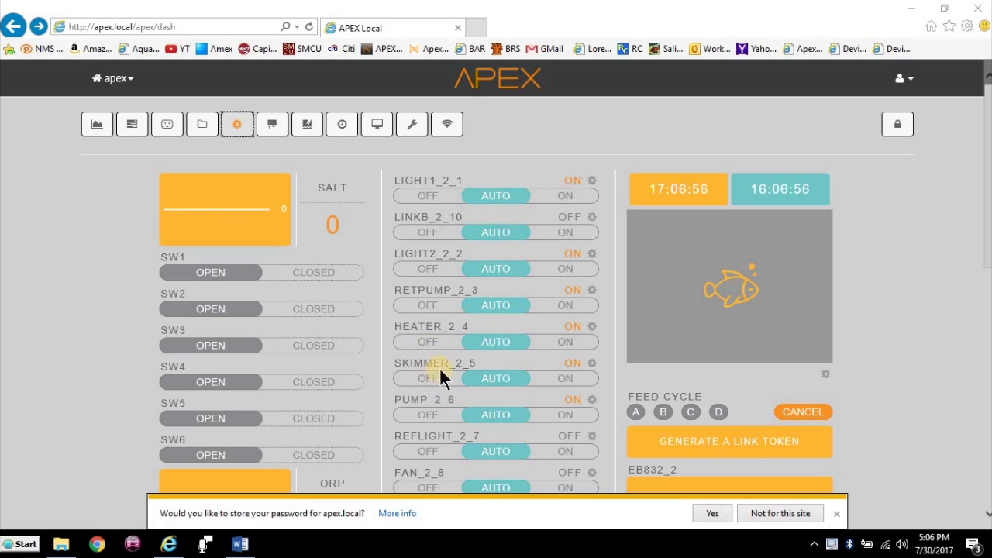
# - Change the RETPUMP_2_3 output's control type from Return Pump to Advanced
pyautogui.click(591, 290)
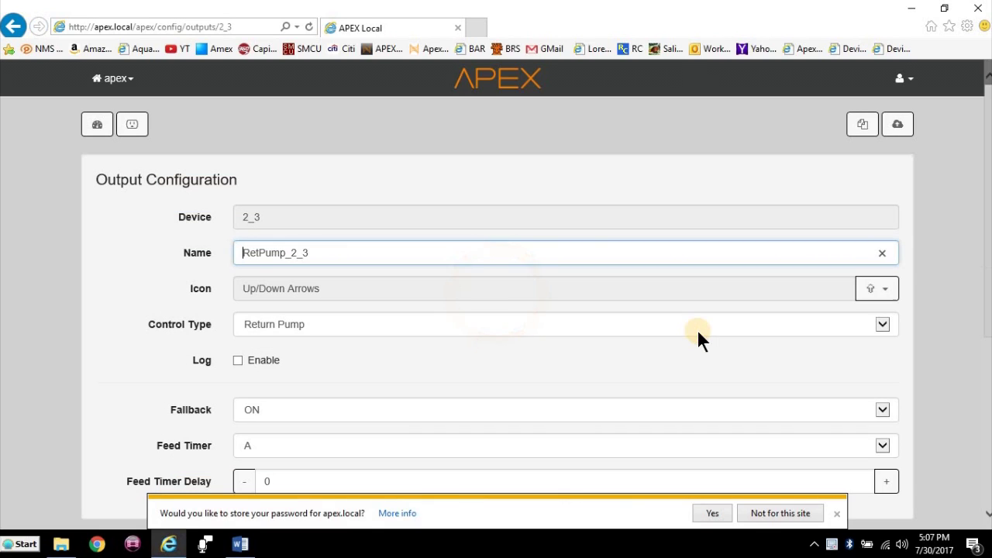
pyautogui.scroll(-2, 414, 323)
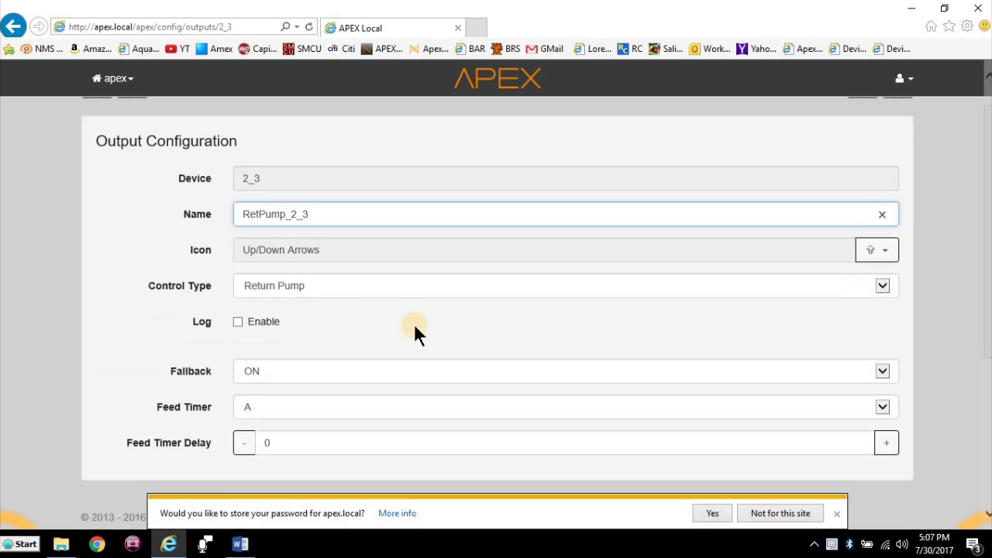
pyautogui.scroll(2, 859, 251)
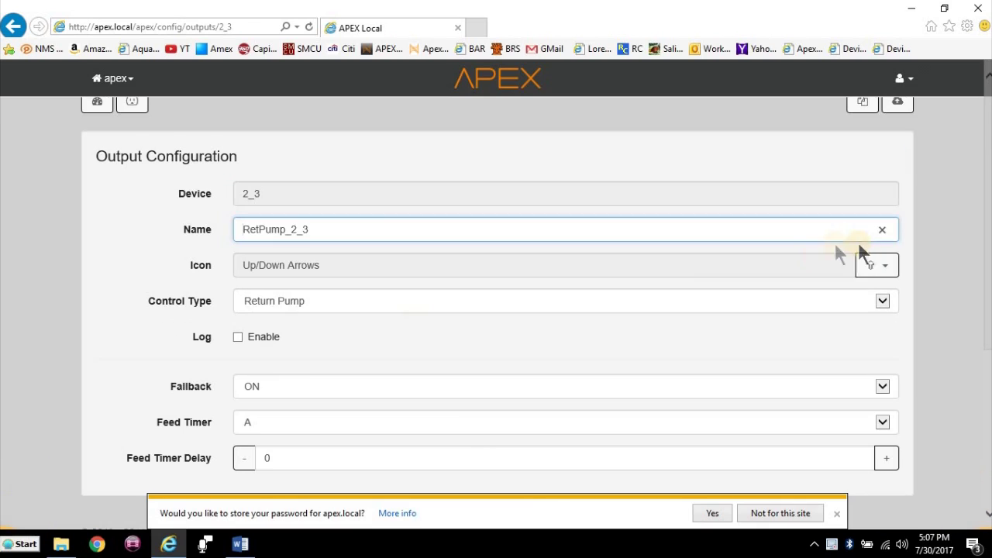
pyautogui.click(881, 301)
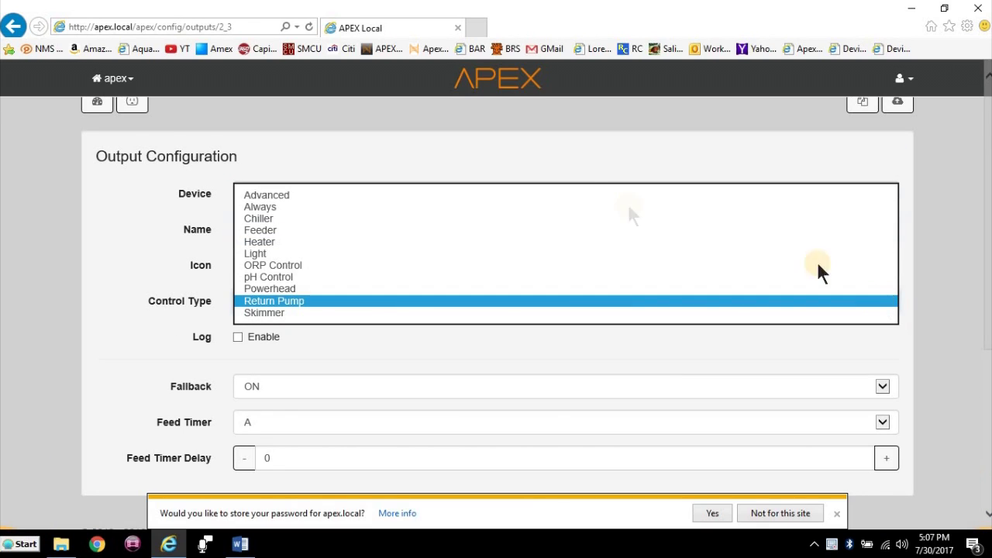
pyautogui.click(552, 195)
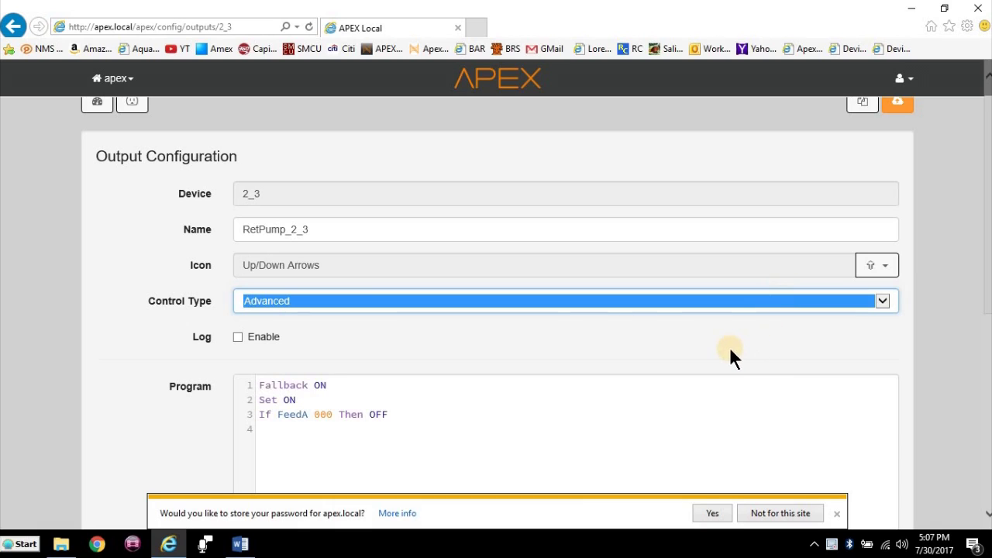
pyautogui.scroll(-1, 542, 459)
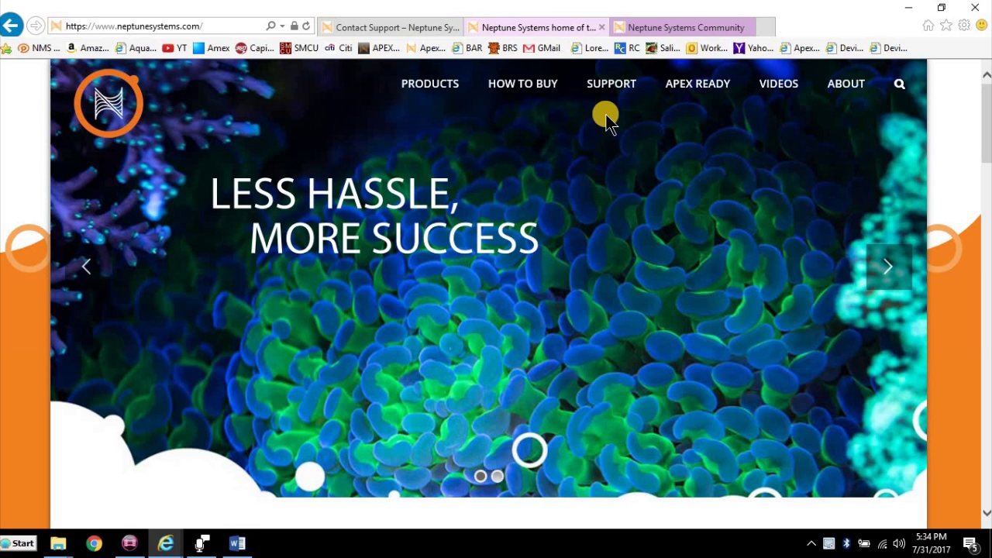
# - Open the Community Forum from the Support menu, browse it, then return to Contact Support
pyautogui.click(608, 93)
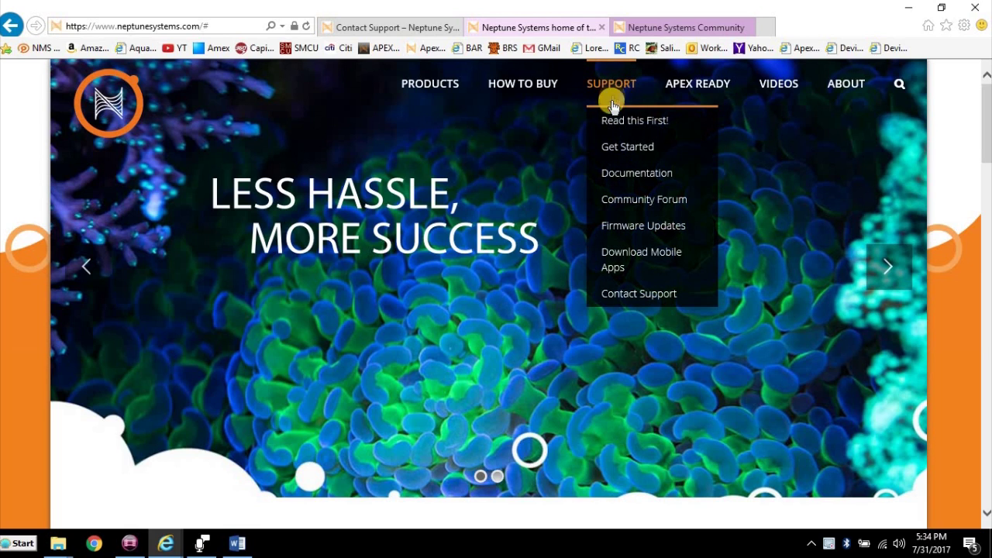
pyautogui.click(642, 204)
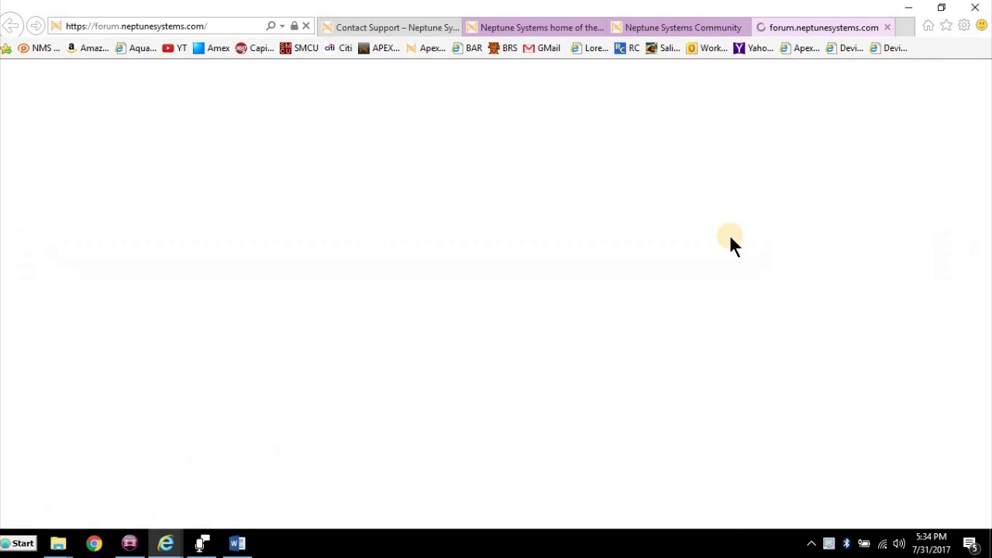
pyautogui.scroll(-3, 721, 268)
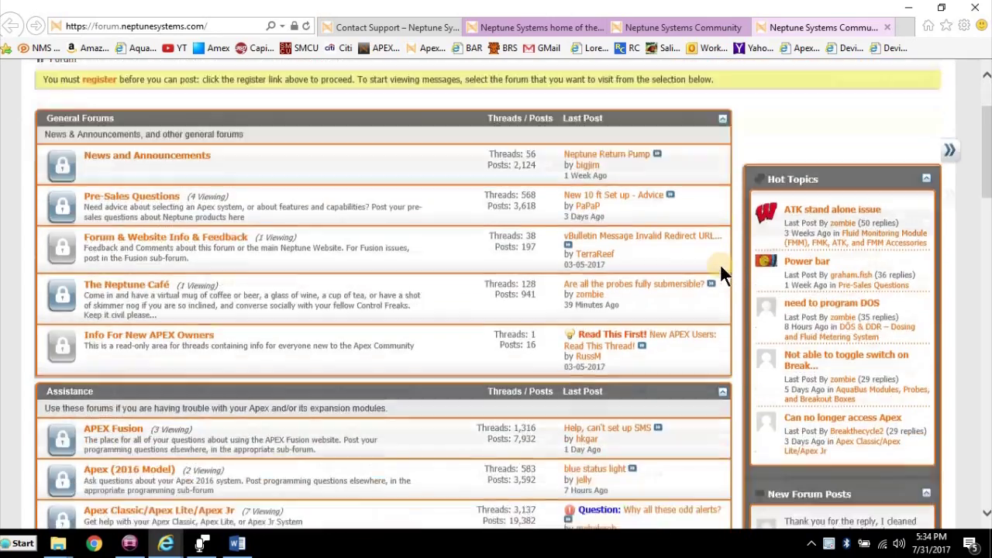
pyautogui.scroll(-2, 720, 273)
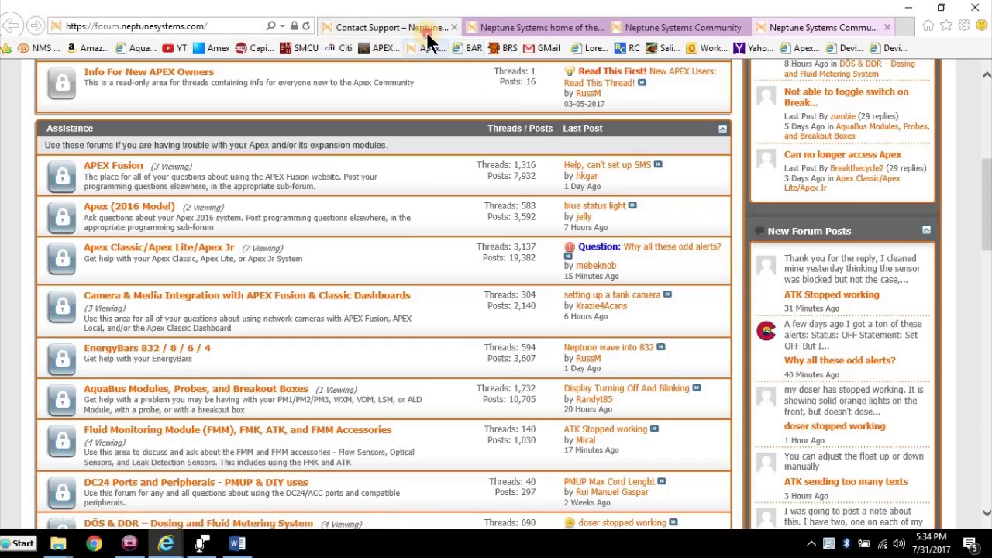
pyautogui.click(426, 31)
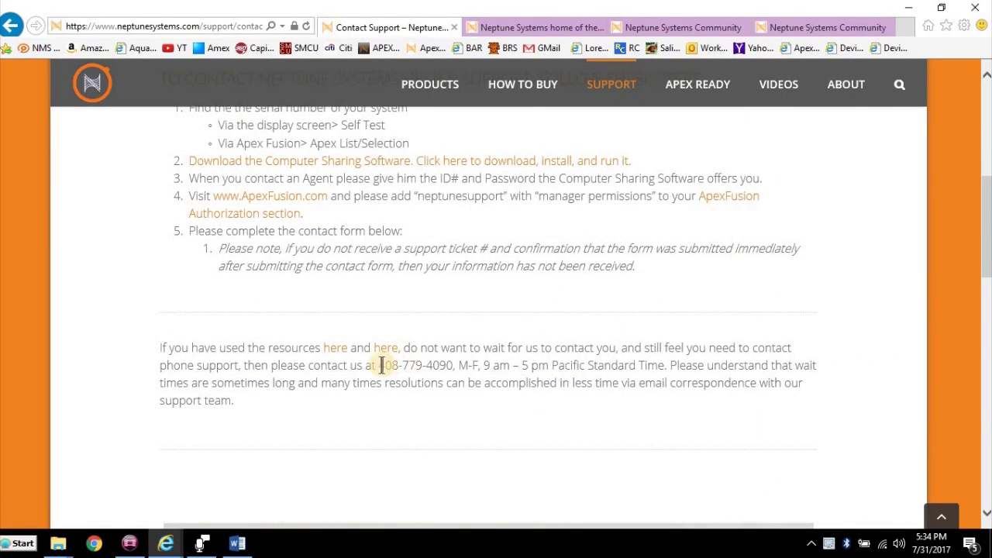